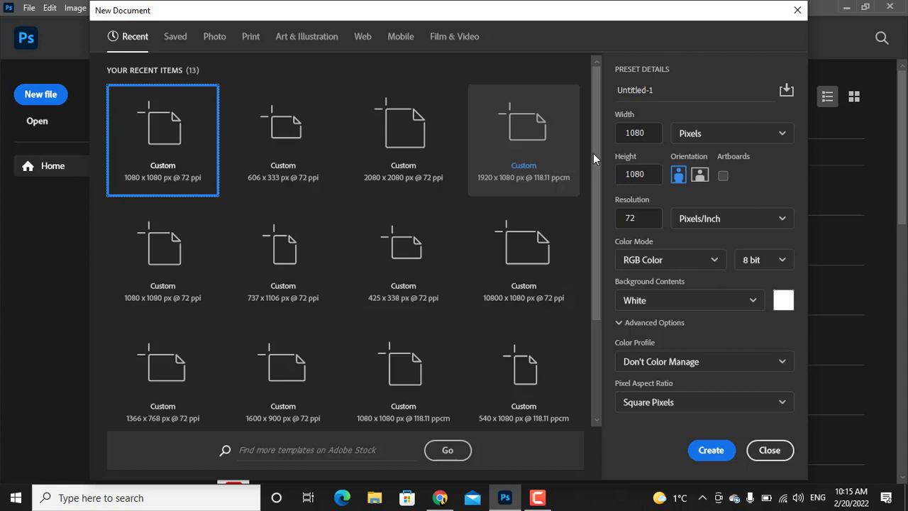
Enter the 1080 px height in the New Document dialog and move on to resolution.
{"action": "left_click", "coordinate": [627, 133]}
{"action": "key", "text": "Tab"}
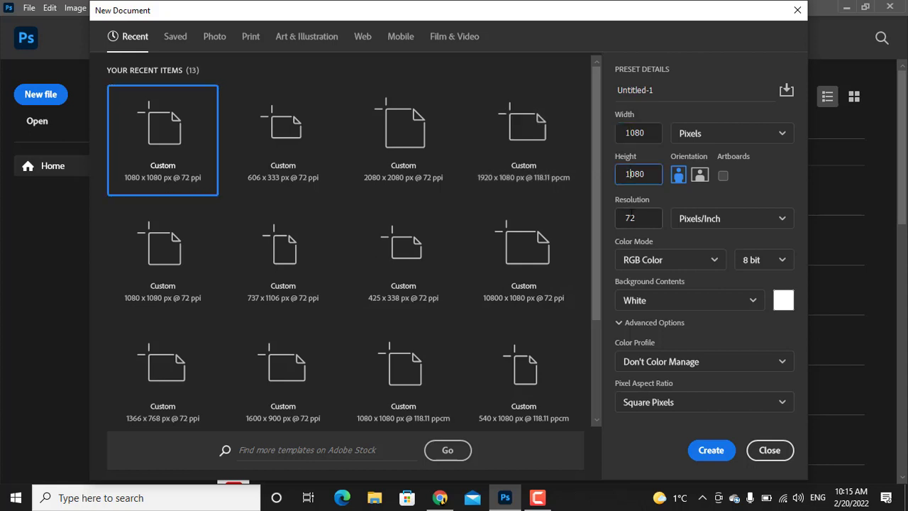
{"action": "key", "text": "Tab"}
Create the 1080×1080 document, unlock Background into Layer 0, and test the brush with a dot.
{"action": "left_click", "coordinate": [710, 449]}
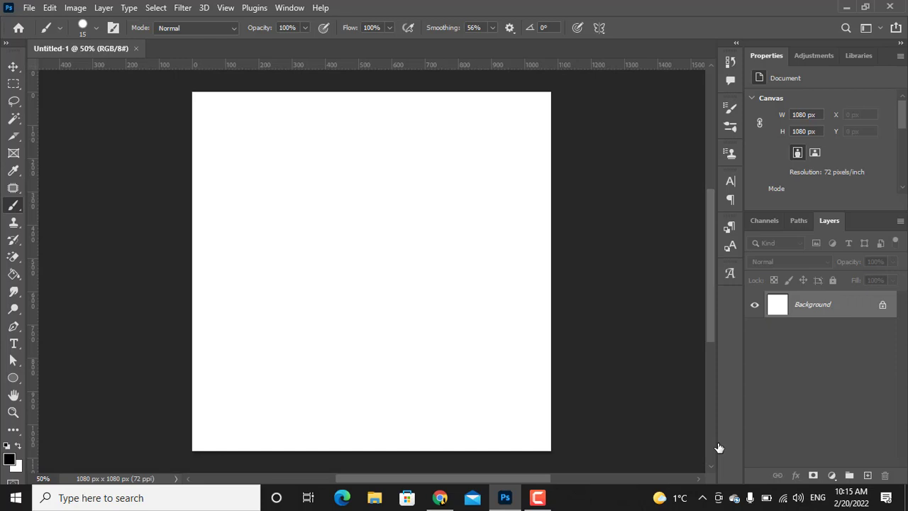
{"action": "left_click", "coordinate": [882, 304]}
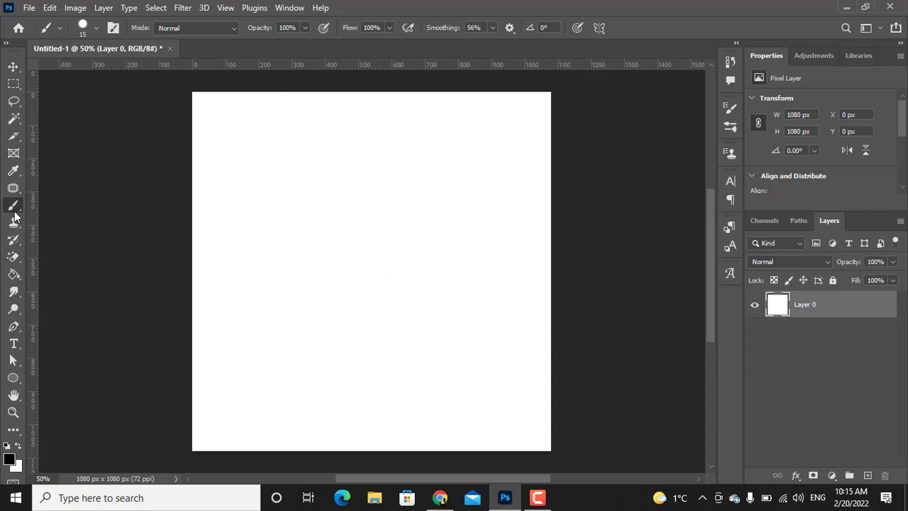
{"action": "right_click", "coordinate": [331, 192]}
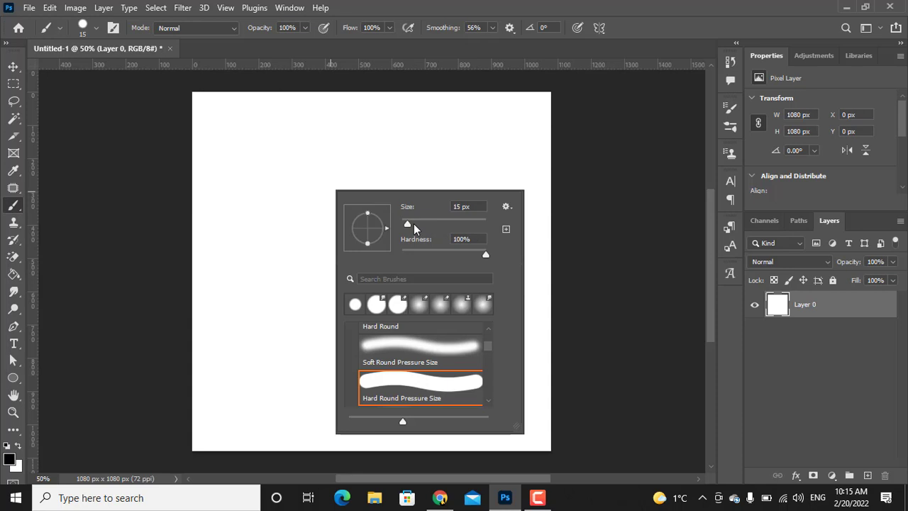
{"action": "left_click", "coordinate": [495, 253]}
{"action": "left_click", "coordinate": [432, 156]}
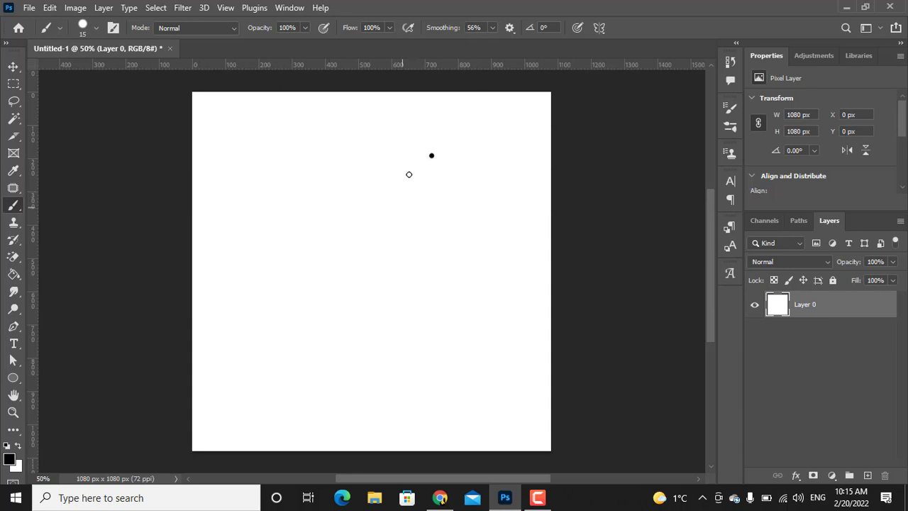
{"action": "left_click", "coordinate": [433, 187]}
Undo the test dot and brush a 15 px black circle outline near the canvas top.
{"action": "key", "text": "ctrl+z"}
{"action": "key", "text": "ctrl+z"}
{"action": "mouse_move", "coordinate": [379, 161]}
{"action": "left_mouse_down"}
{"action": "mouse_move", "coordinate": [340, 190]}
{"action": "mouse_move", "coordinate": [367, 203]}
{"action": "mouse_move", "coordinate": [383, 192]}
{"action": "mouse_move", "coordinate": [377, 156]}
{"action": "left_mouse_up"}
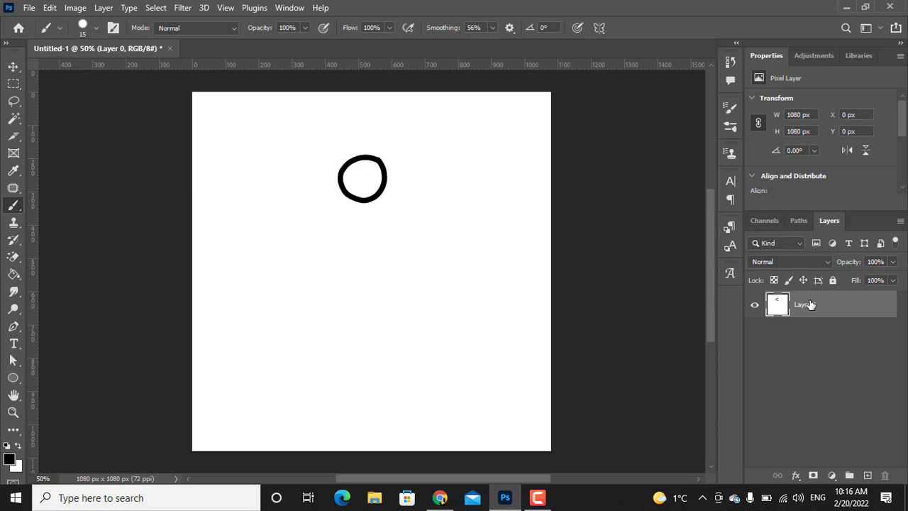
Duplicate the layer, fill it white, and lower its opacity to trace the circle.
{"action": "key", "text": "ctrl+j"}
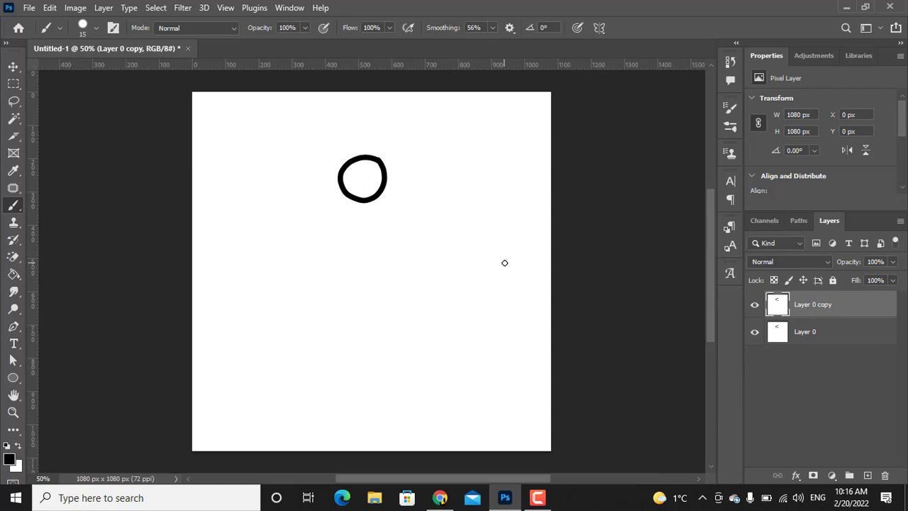
{"action": "key", "text": "ctrl+BackSpace"}
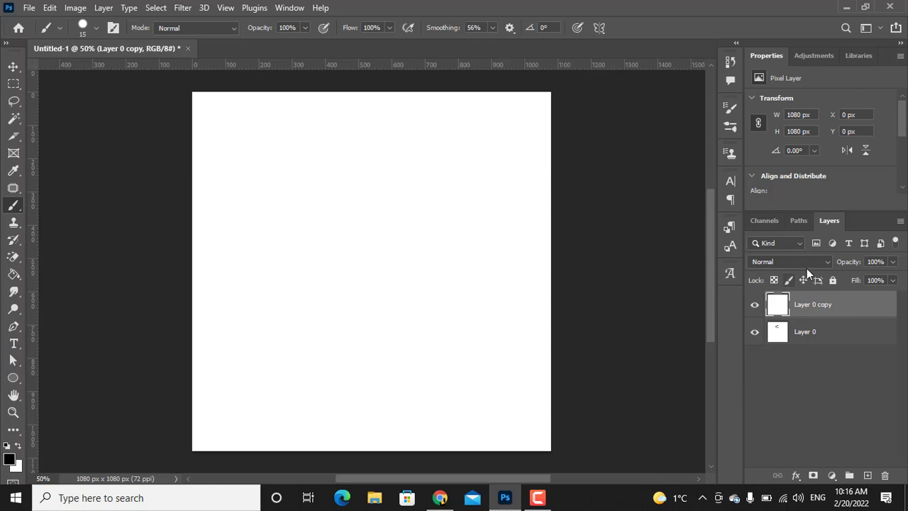
{"action": "left_click_drag", "start_coordinate": [846, 269], "coordinate": [834, 264]}
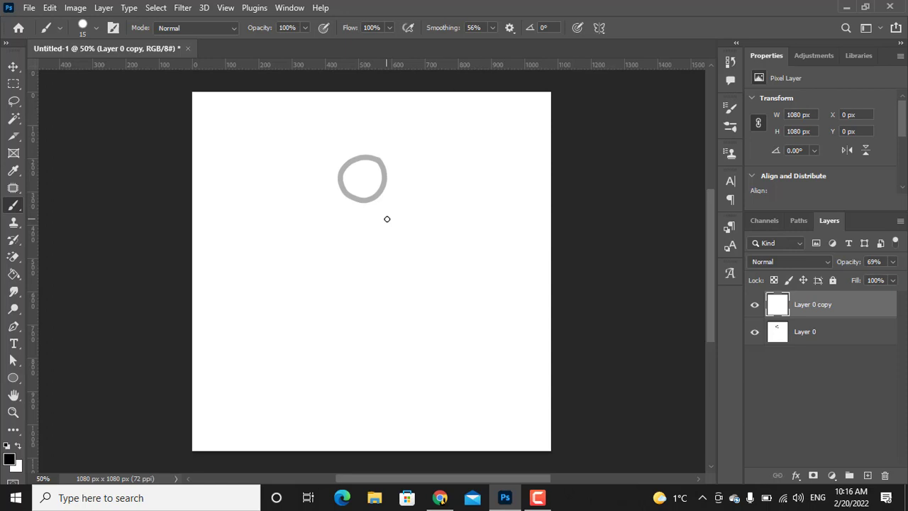
Draw the circle slightly lower with short motion marks, undoing stray strokes.
{"action": "mouse_move", "coordinate": [386, 222]}
{"action": "left_mouse_down"}
{"action": "mouse_move", "coordinate": [350, 195]}
{"action": "mouse_move", "coordinate": [350, 236]}
{"action": "mouse_move", "coordinate": [376, 236]}
{"action": "mouse_move", "coordinate": [387, 223]}
{"action": "left_mouse_up"}
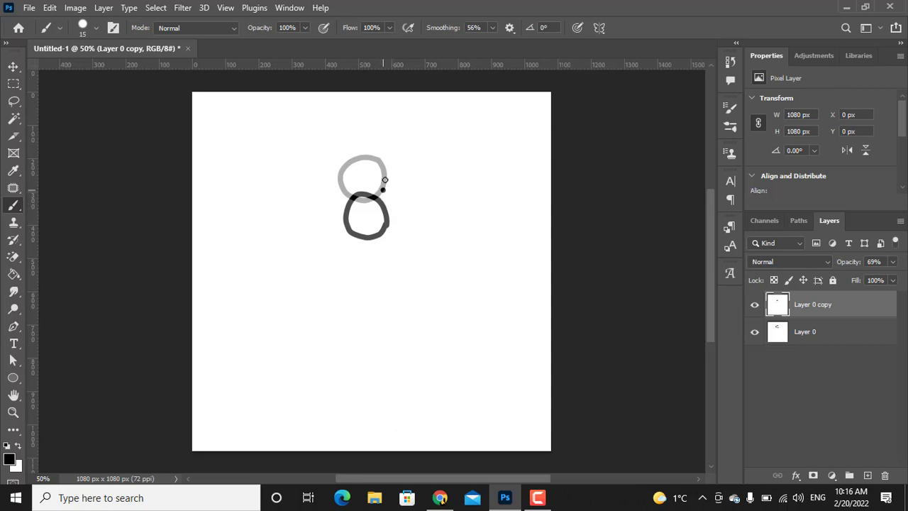
{"action": "left_click_drag", "start_coordinate": [384, 180], "coordinate": [381, 169]}
{"action": "key", "text": "ctrl+z"}
{"action": "key", "text": "bracketleft"}
{"action": "key", "text": "bracketleft"}
{"action": "left_click_drag", "start_coordinate": [381, 195], "coordinate": [363, 176]}
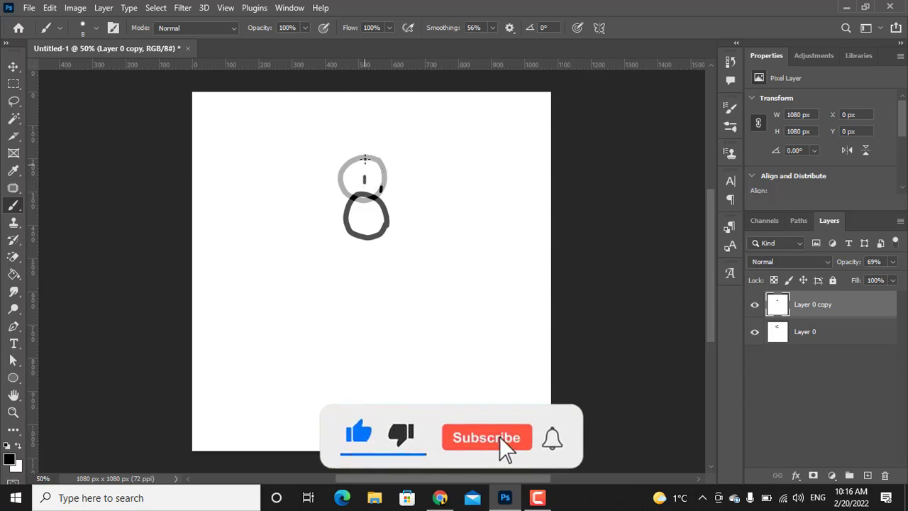
{"action": "left_click", "coordinate": [335, 203]}
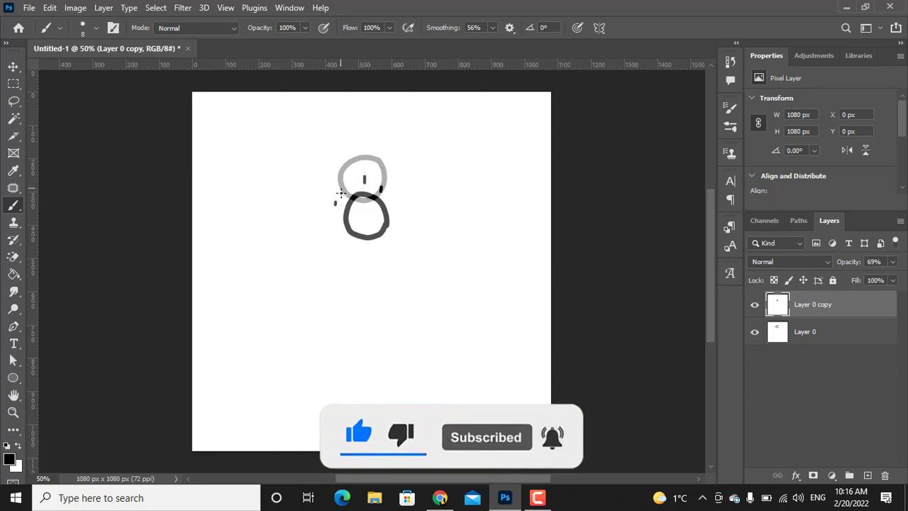
{"action": "key", "text": "ctrl+z"}
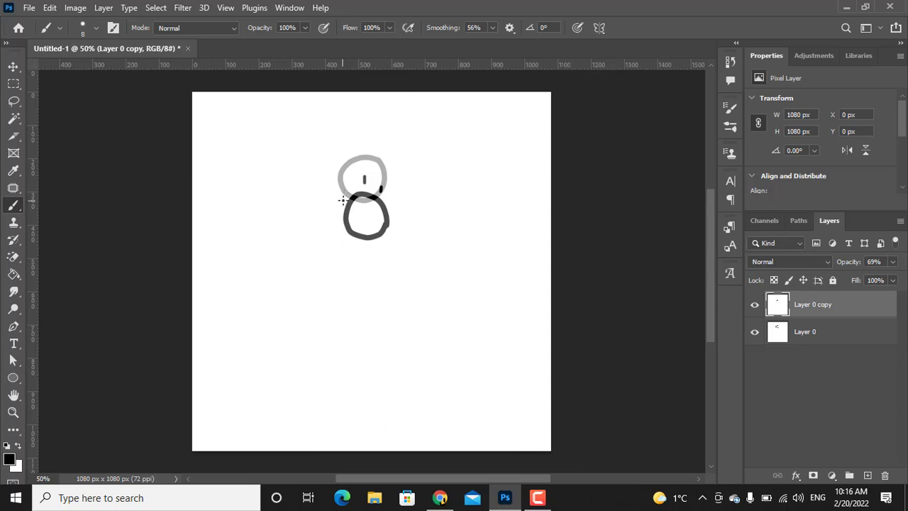
{"action": "left_click_drag", "start_coordinate": [342, 200], "coordinate": [342, 192]}
Restore full opacity, add a white semi-transparent frame layer, and draw the circle lower.
{"action": "left_click_drag", "start_coordinate": [843, 262], "coordinate": [897, 264]}
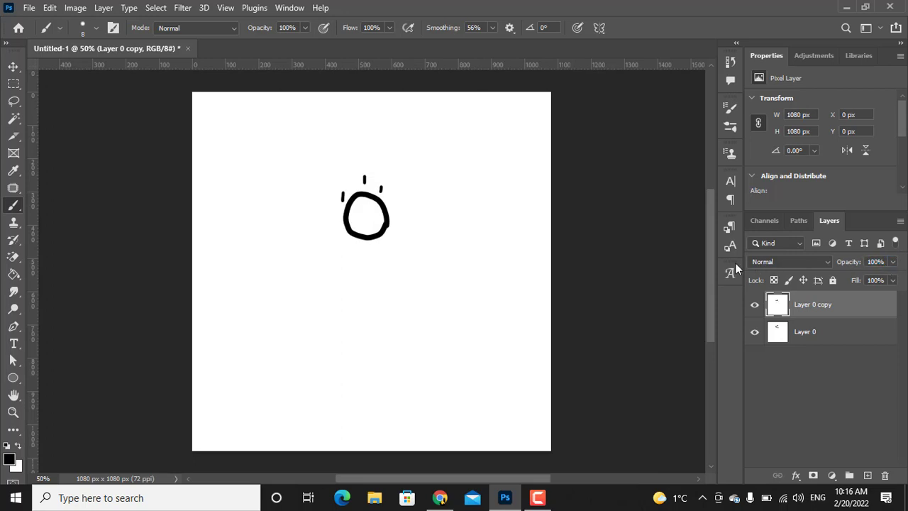
{"action": "key", "text": "ctrl+j"}
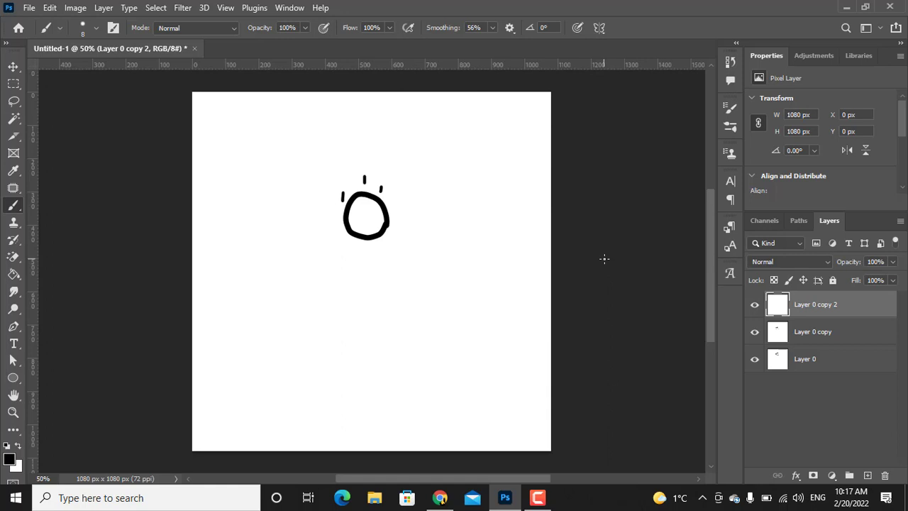
{"action": "key", "text": "ctrl+BackSpace"}
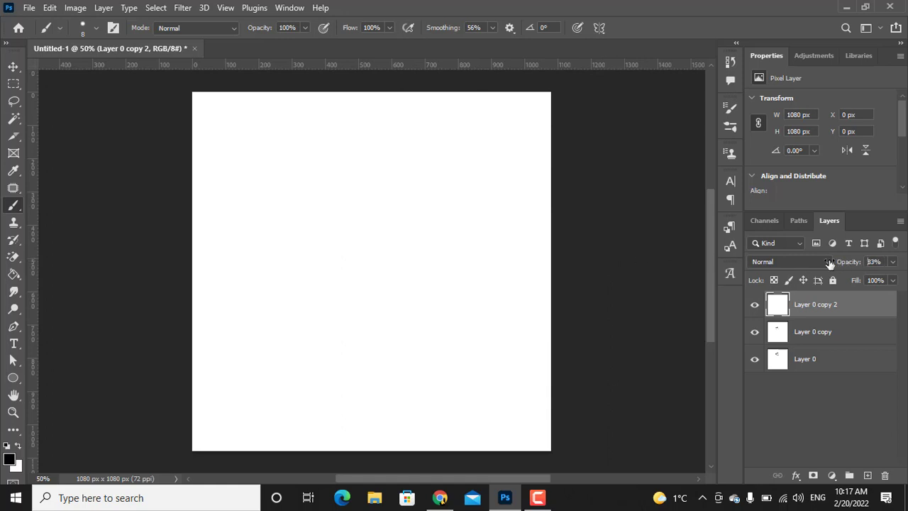
{"action": "left_click_drag", "start_coordinate": [844, 261], "coordinate": [817, 262]}
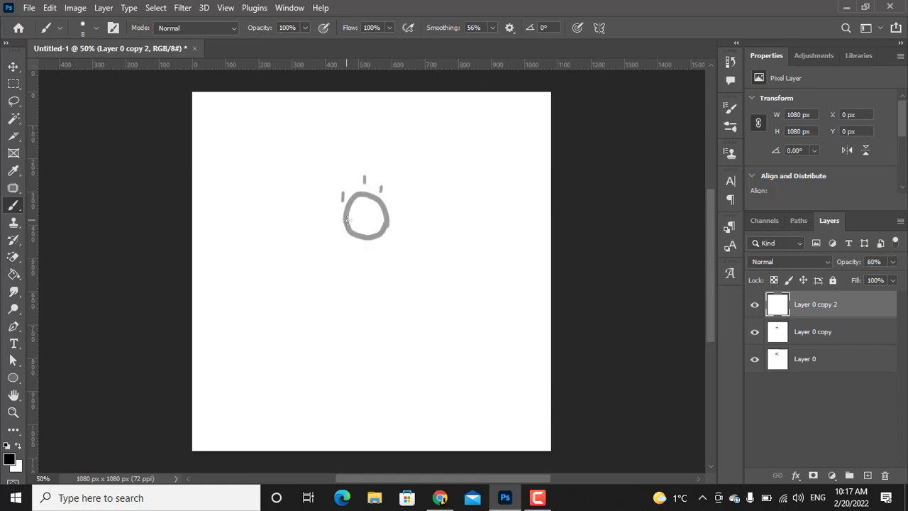
{"action": "key", "text": "bracketright"}
{"action": "key", "text": "bracketleft"}
{"action": "left_click_drag", "start_coordinate": [386, 257], "coordinate": [383, 255]}
{"action": "left_click_drag", "start_coordinate": [366, 211], "coordinate": [366, 217]}
Add frames with the falling circle, a ground line, and the squashed circle with impact marks.
{"action": "key", "text": "ctrl+j"}
{"action": "left_click_drag", "start_coordinate": [386, 213], "coordinate": [380, 279]}
{"action": "key", "text": "bracketleft"}
{"action": "left_click_drag", "start_coordinate": [320, 296], "coordinate": [420, 296]}
{"action": "key", "text": "ctrl+j"}
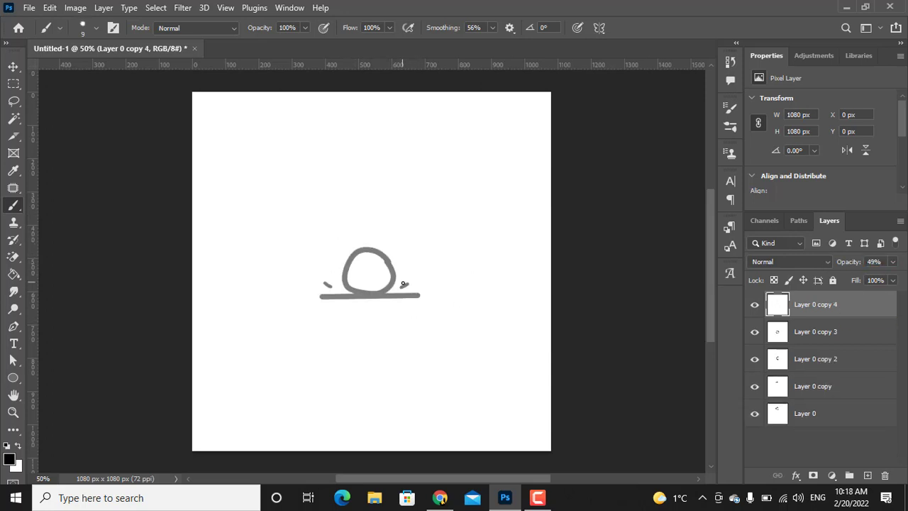
{"action": "left_click_drag", "start_coordinate": [343, 284], "coordinate": [397, 269]}
{"action": "left_click_drag", "start_coordinate": [318, 296], "coordinate": [419, 296]}
{"action": "key", "text": "bracketright"}
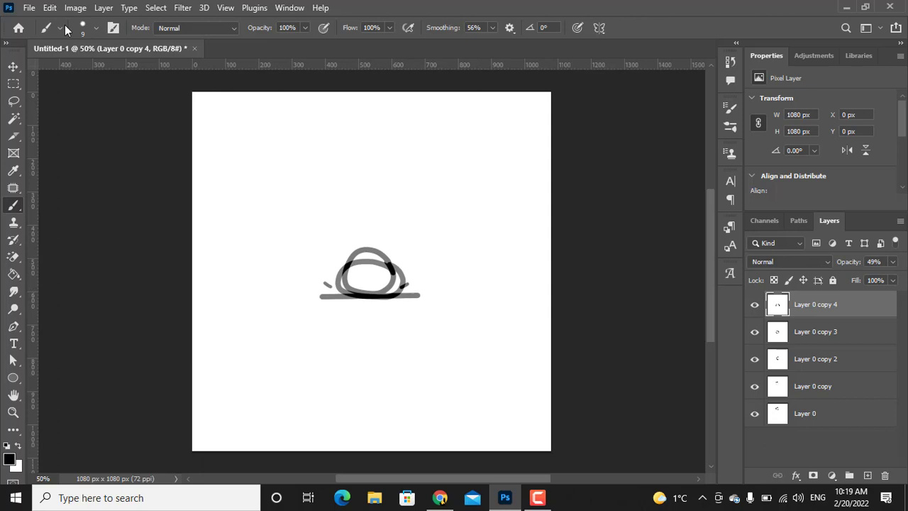
{"action": "left_click_drag", "start_coordinate": [325, 270], "coordinate": [327, 274]}
{"action": "left_click_drag", "start_coordinate": [414, 265], "coordinate": [411, 271]}
{"action": "left_click_drag", "start_coordinate": [320, 297], "coordinate": [418, 295]}
Add frames showing the circle rebounding: round above the ground, stretched, then higher up.
{"action": "key", "text": "ctrl+j"}
{"action": "mouse_move", "coordinate": [383, 245]}
{"action": "left_mouse_down"}
{"action": "mouse_move", "coordinate": [351, 284]}
{"action": "mouse_move", "coordinate": [401, 269]}
{"action": "left_mouse_up"}
{"action": "key", "text": "ctrl+j"}
{"action": "left_click_drag", "start_coordinate": [333, 296], "coordinate": [399, 297]}
{"action": "mouse_move", "coordinate": [394, 259]}
{"action": "left_mouse_down"}
{"action": "mouse_move", "coordinate": [373, 202]}
{"action": "mouse_move", "coordinate": [401, 241]}
{"action": "left_mouse_up"}
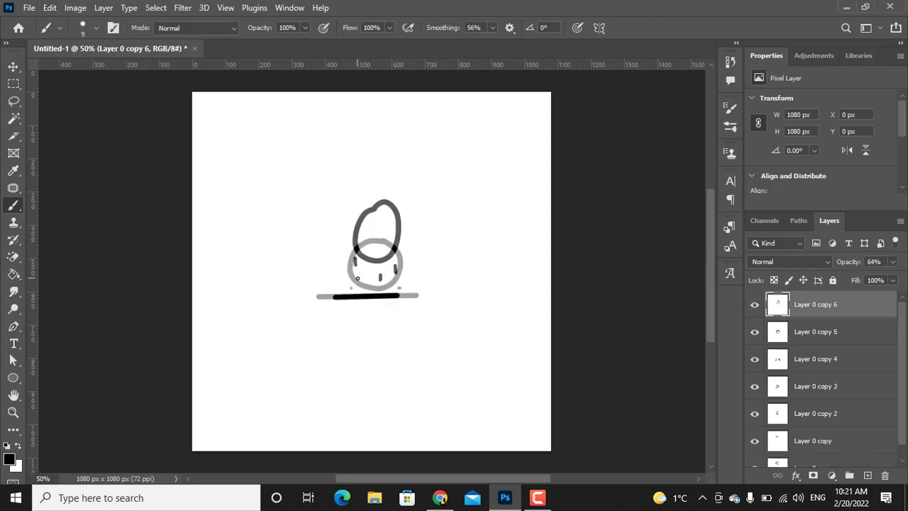
{"action": "key", "text": "ctrl+j"}
{"action": "mouse_move", "coordinate": [376, 187]}
{"action": "left_mouse_down"}
{"action": "mouse_move", "coordinate": [354, 221]}
{"action": "mouse_move", "coordinate": [378, 183]}
{"action": "left_mouse_up"}
Add three small motion dots below the circle and restore the layer to full opacity.
{"action": "key", "text": "bracketleft"}
{"action": "key", "text": "bracketleft"}
{"action": "key", "text": "bracketleft"}
{"action": "left_click", "coordinate": [352, 233]}
{"action": "left_click", "coordinate": [399, 249]}
{"action": "left_click", "coordinate": [382, 263]}
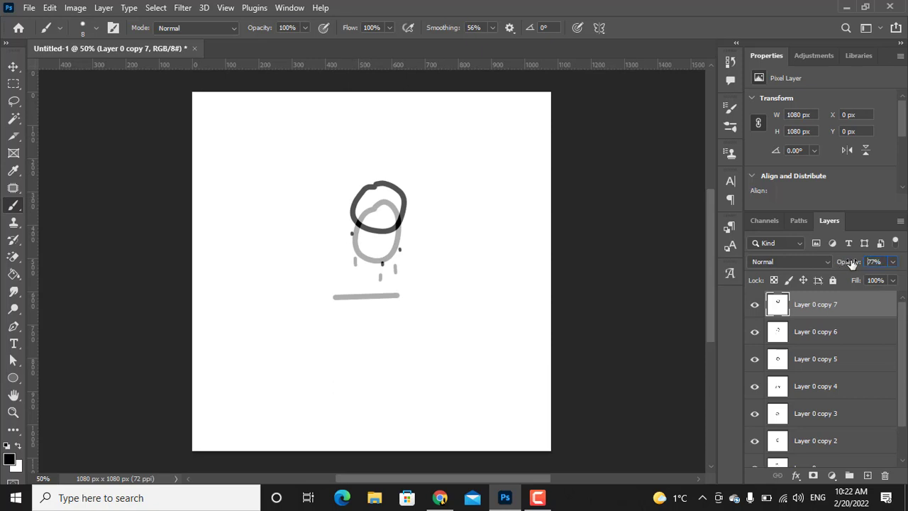
{"action": "left_click_drag", "start_coordinate": [841, 263], "coordinate": [894, 268]}
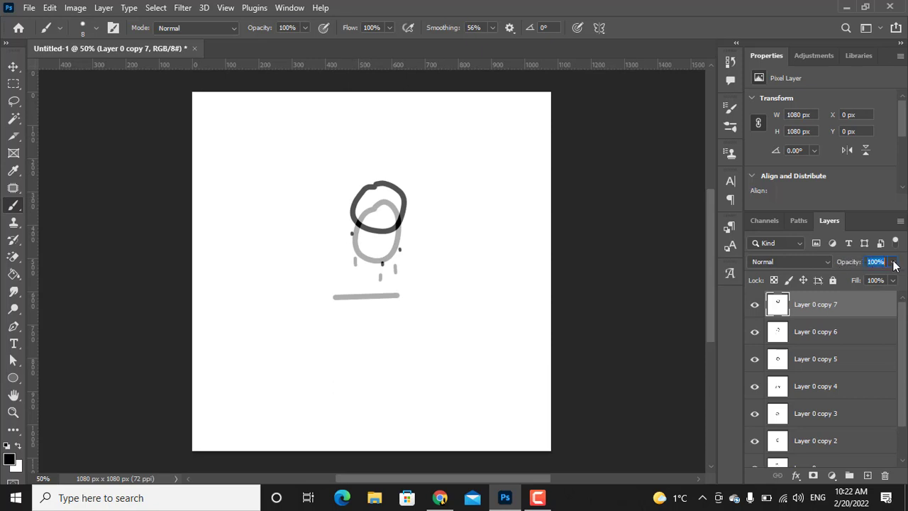
Hide Layer 0 copy 6, copy 5 and other lower frame layers.
{"action": "left_click", "coordinate": [754, 331]}
{"action": "left_click", "coordinate": [755, 359]}
{"action": "left_click_drag", "start_coordinate": [755, 369], "coordinate": [757, 444]}
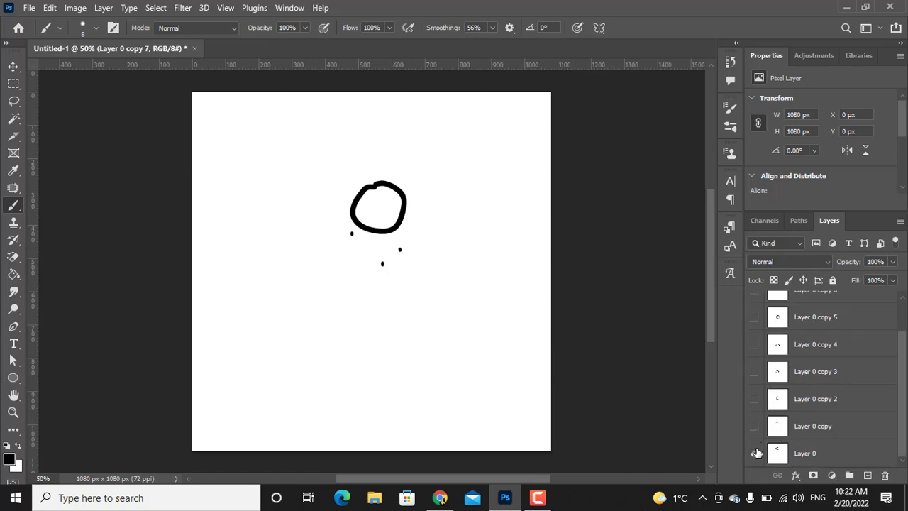
{"action": "left_click", "coordinate": [755, 453]}
{"action": "scroll", "coordinate": [809, 304], "scroll_direction": "up", "scroll_amount": 2}
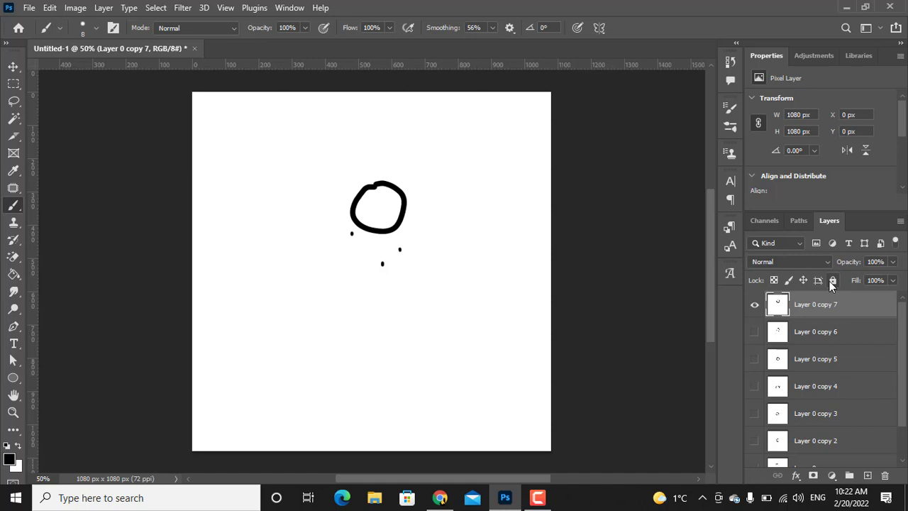
Make Layer 0 copy 8, ink the circle in black at 100% opacity, and re-show lower layers.
{"action": "key", "text": "ctrl+j"}
{"action": "key", "text": "ctrl+BackSpace"}
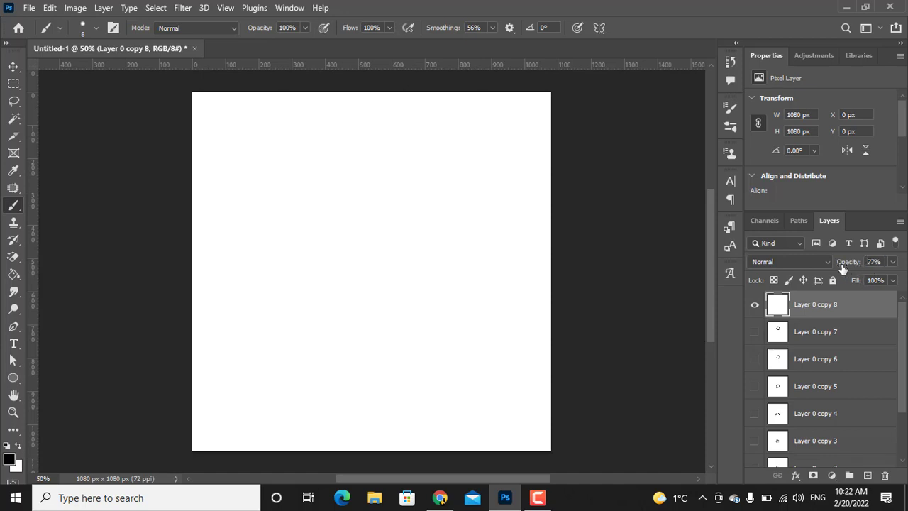
{"action": "left_click_drag", "start_coordinate": [840, 261], "coordinate": [828, 265]}
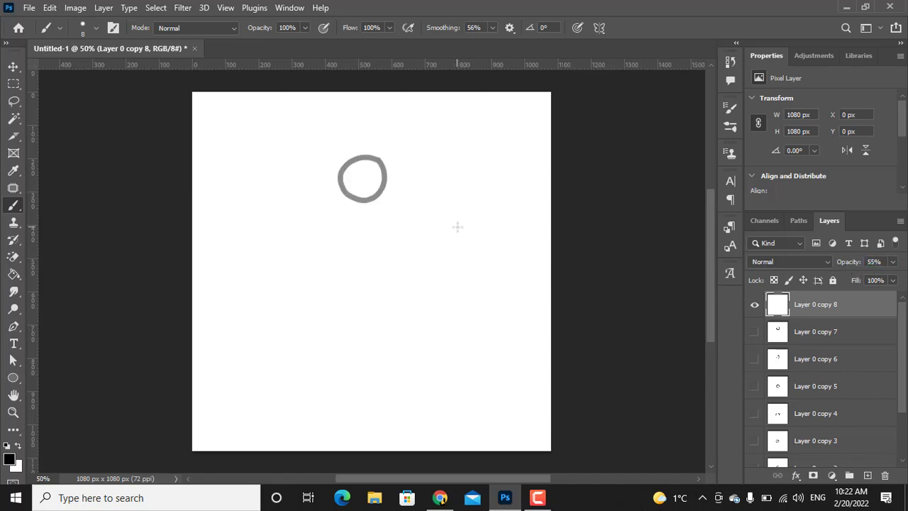
{"action": "key", "text": "bracketright"}
{"action": "mouse_move", "coordinate": [380, 158]}
{"action": "left_mouse_down"}
{"action": "mouse_move", "coordinate": [346, 166]}
{"action": "mouse_move", "coordinate": [380, 159]}
{"action": "left_mouse_up"}
{"action": "key", "text": "bracketleft"}
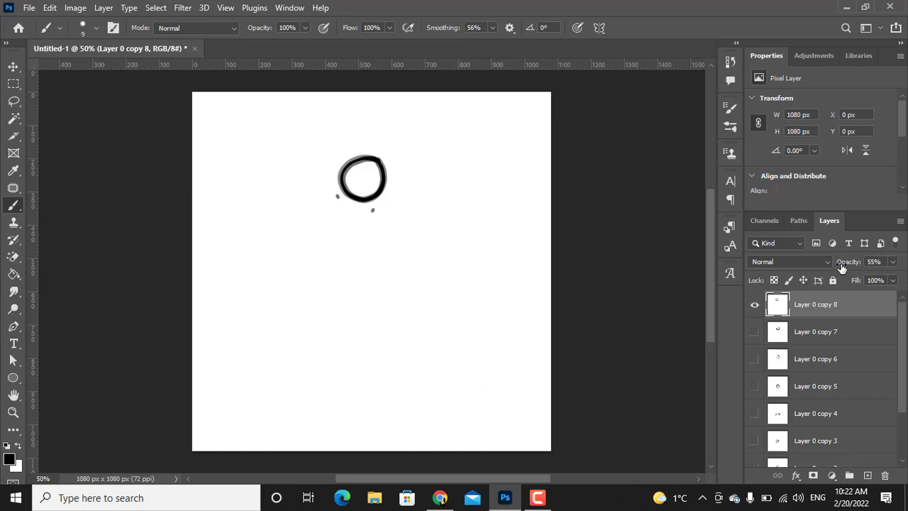
{"action": "left_click_drag", "start_coordinate": [842, 266], "coordinate": [902, 268]}
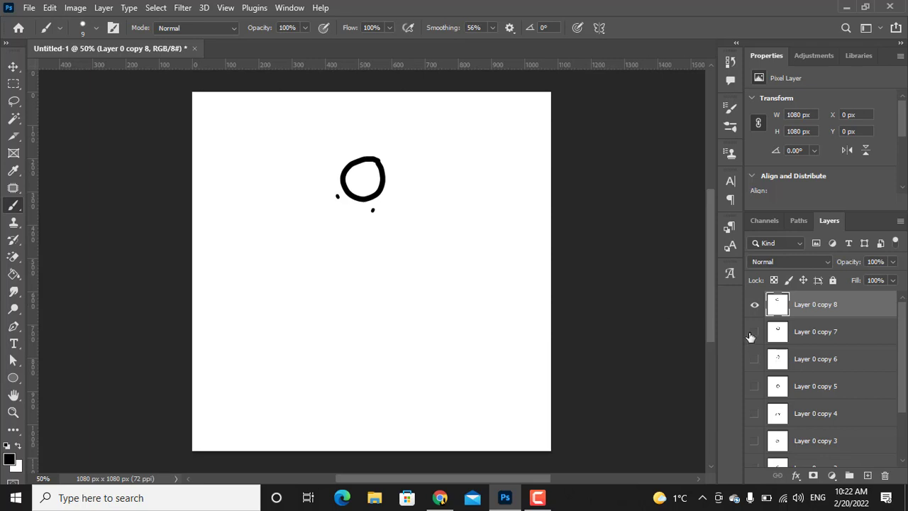
{"action": "left_click_drag", "start_coordinate": [750, 337], "coordinate": [754, 417]}
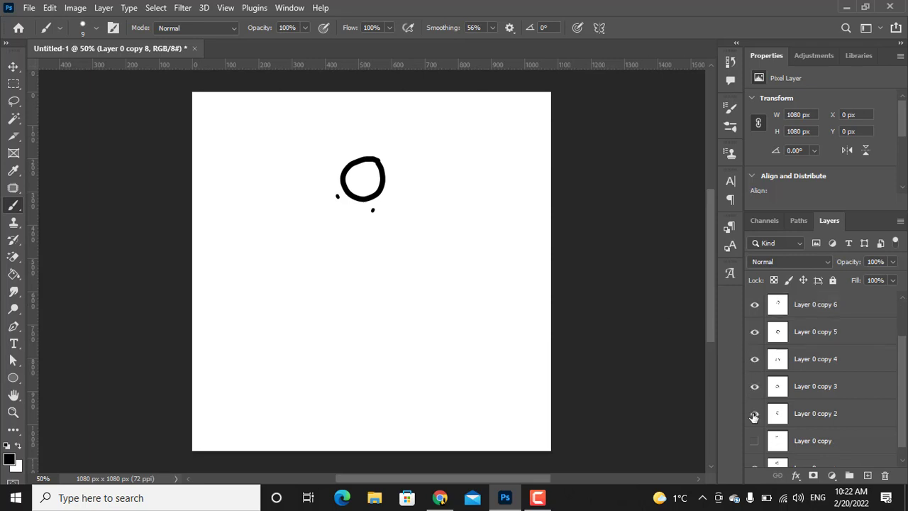
Show the Timeline panel from the Window menu and convert it to a frame animation.
{"action": "scroll", "coordinate": [778, 422], "scroll_direction": "up", "scroll_amount": 2}
{"action": "scroll", "coordinate": [597, 243], "scroll_direction": "up", "scroll_amount": 1}
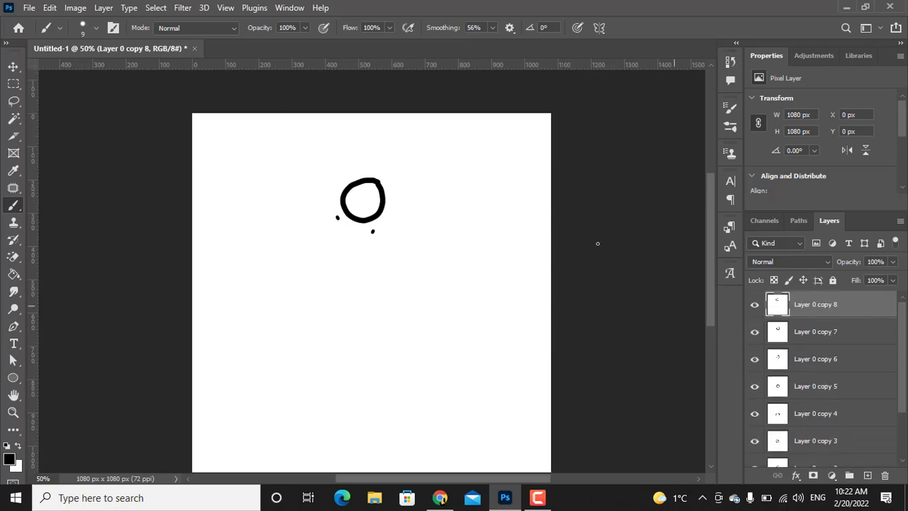
{"action": "scroll", "coordinate": [597, 243], "scroll_direction": "down", "scroll_amount": 1}
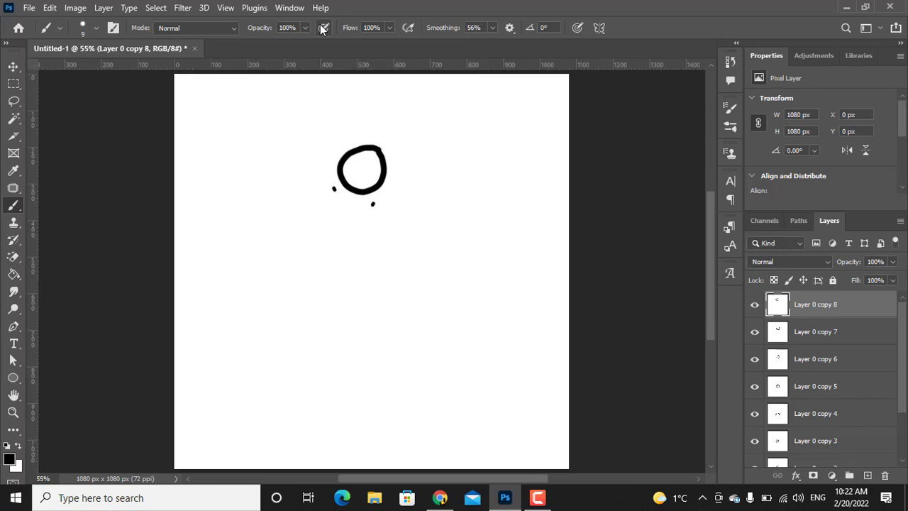
{"action": "left_click", "coordinate": [289, 8]}
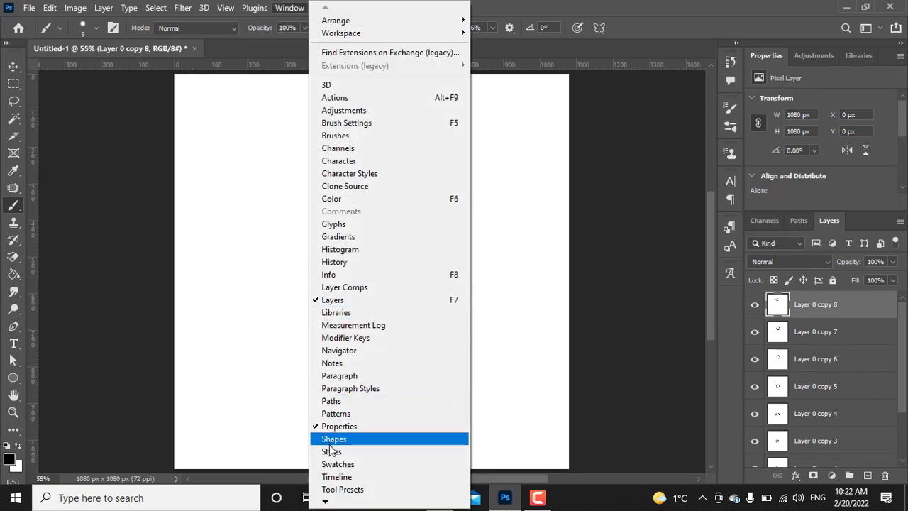
{"action": "left_click", "coordinate": [339, 477]}
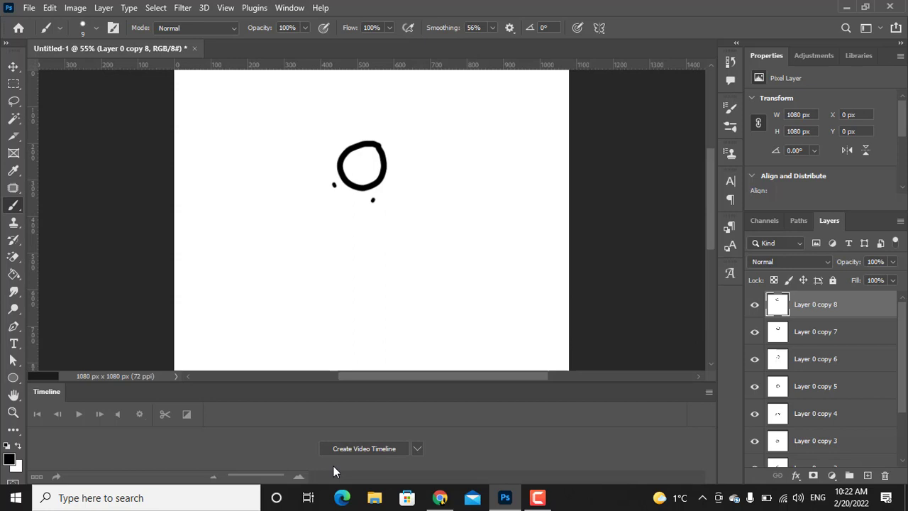
{"action": "left_click", "coordinate": [344, 454]}
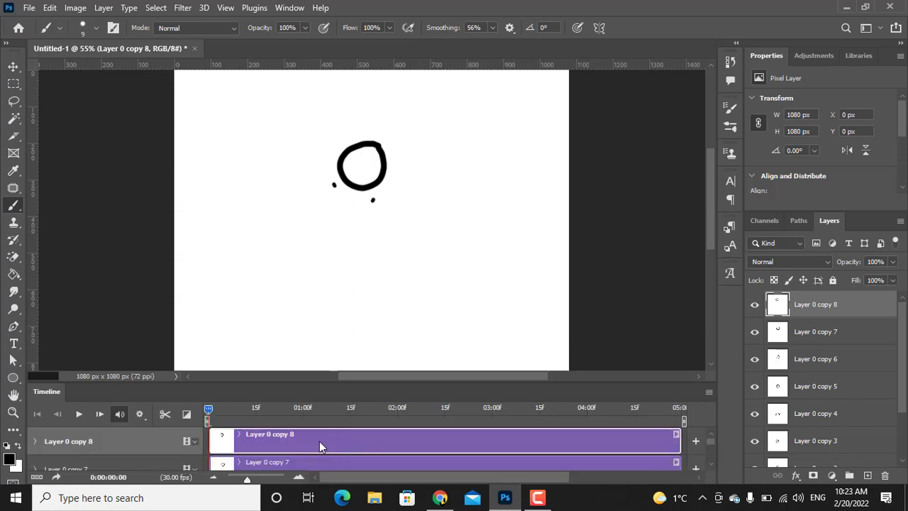
{"action": "left_click", "coordinate": [37, 476]}
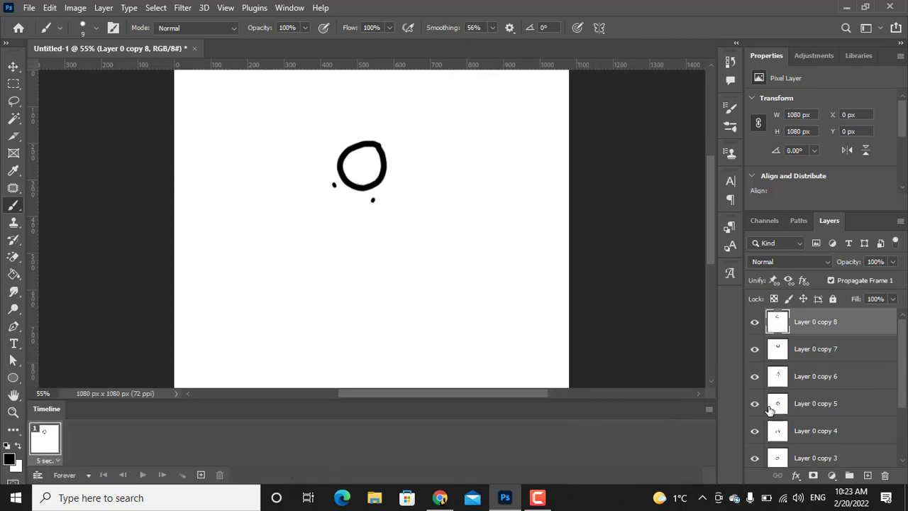
{"action": "scroll", "coordinate": [773, 412], "scroll_direction": "down", "scroll_amount": 2}
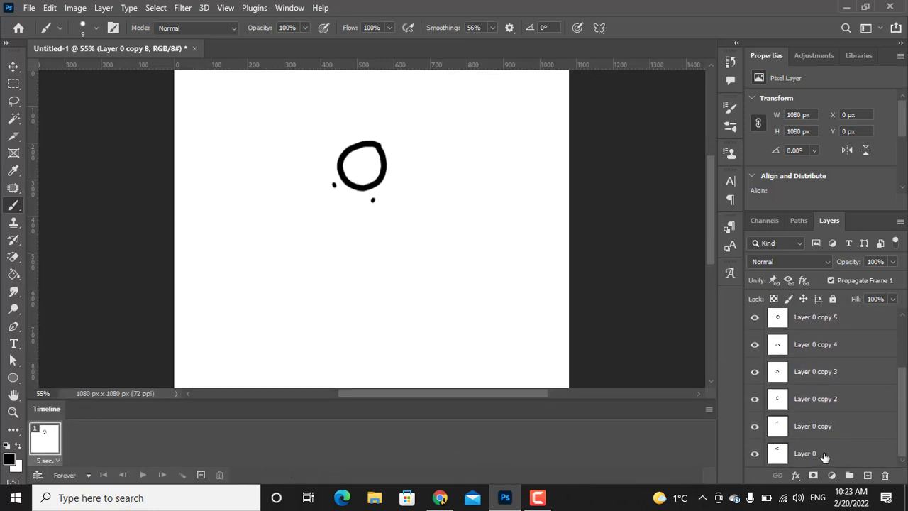
Duplicate Layer 0, move the copy to the top of the stack, and make frames from layers.
{"action": "left_click", "coordinate": [824, 456]}
{"action": "key", "text": "ctrl+j"}
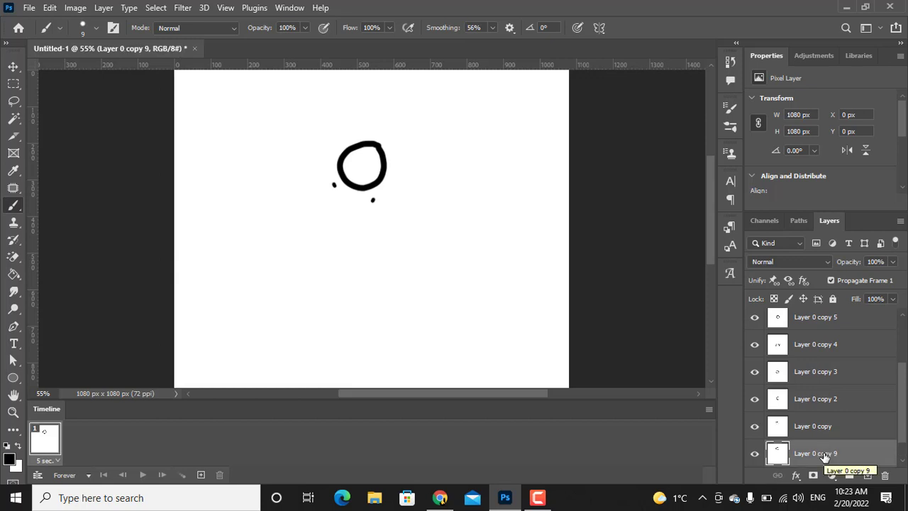
{"action": "left_click_drag", "start_coordinate": [824, 454], "coordinate": [821, 315]}
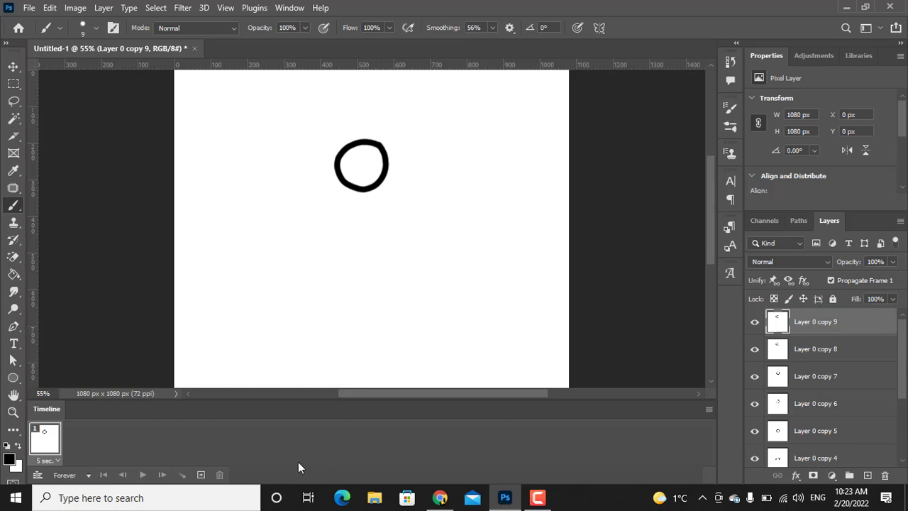
{"action": "left_click", "coordinate": [706, 408]}
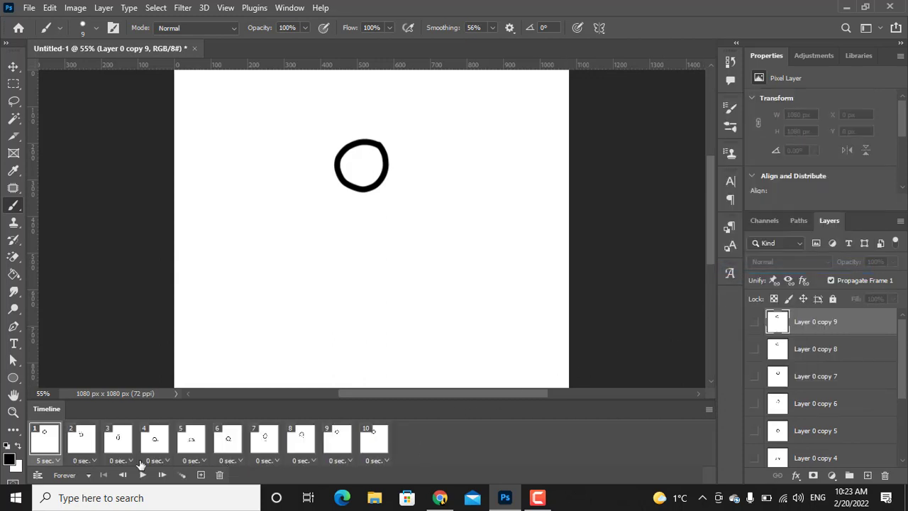
Set frame 1's delay to No delay and the loop option to Forever.
{"action": "left_click", "coordinate": [57, 463]}
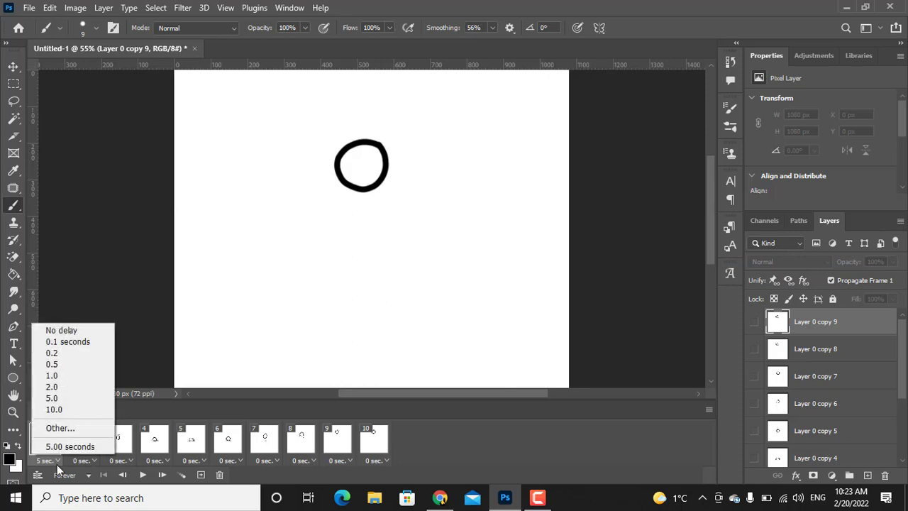
{"action": "left_click", "coordinate": [64, 333]}
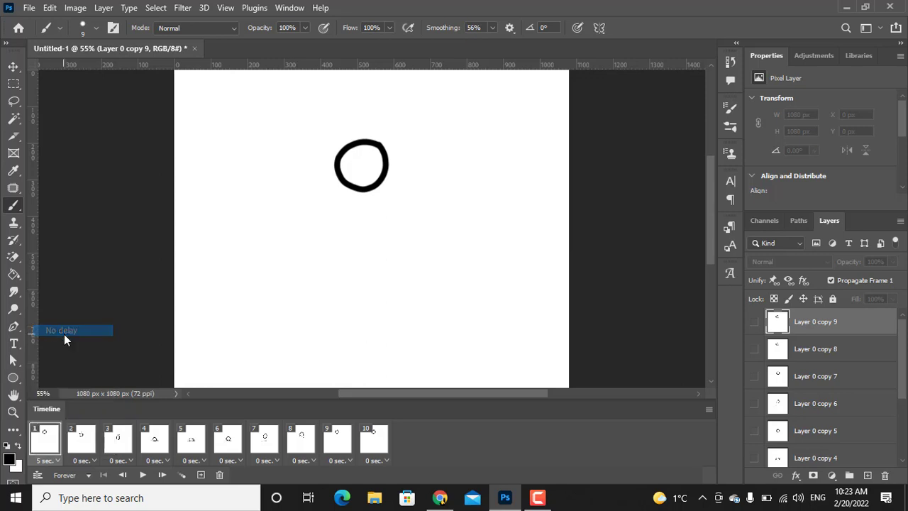
{"action": "left_click", "coordinate": [91, 477]}
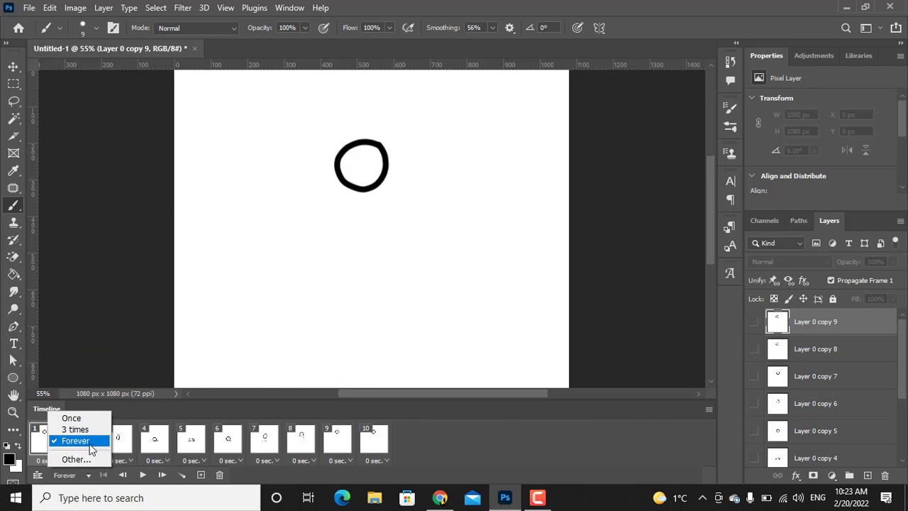
{"action": "left_click", "coordinate": [89, 443]}
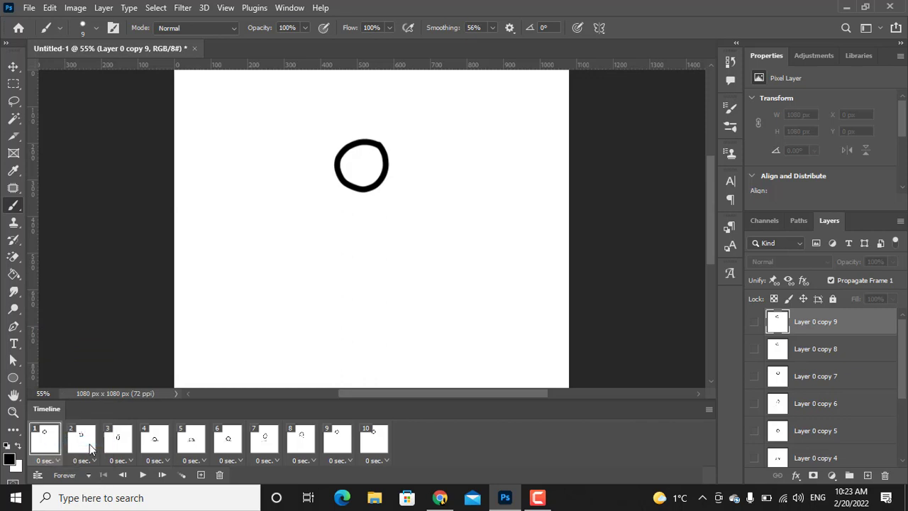
Preview the bounce animation, stop it on frame 6, and bring up the File menu.
{"action": "left_click", "coordinate": [140, 477]}
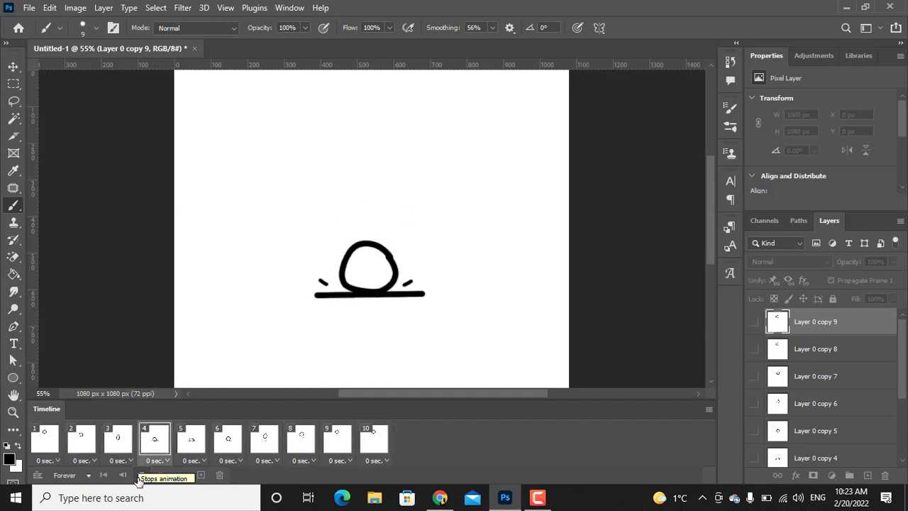
{"action": "left_click", "coordinate": [141, 475]}
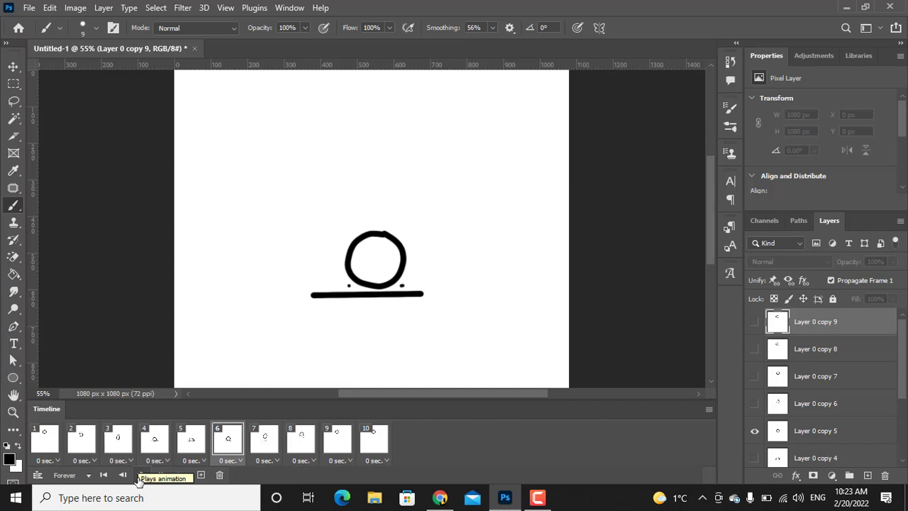
{"action": "left_click", "coordinate": [28, 8]}
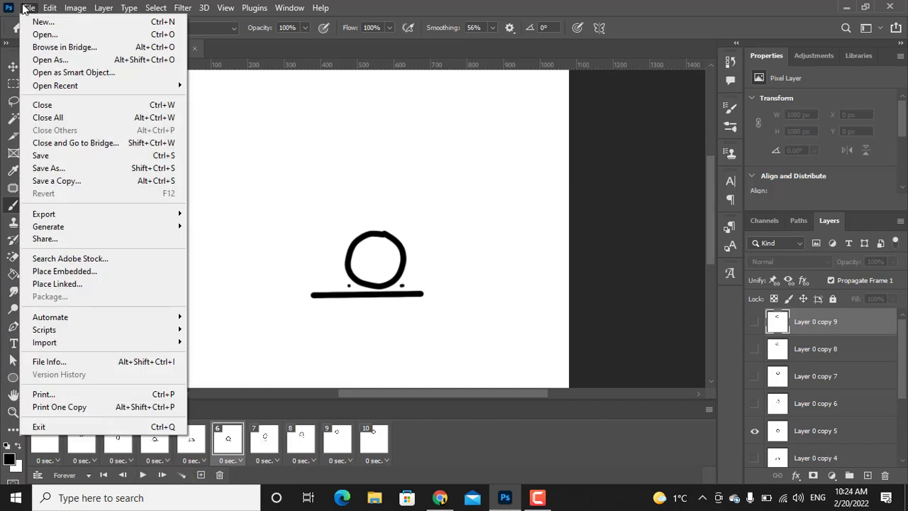
{"action": "mouse_move", "coordinate": [44, 213]}
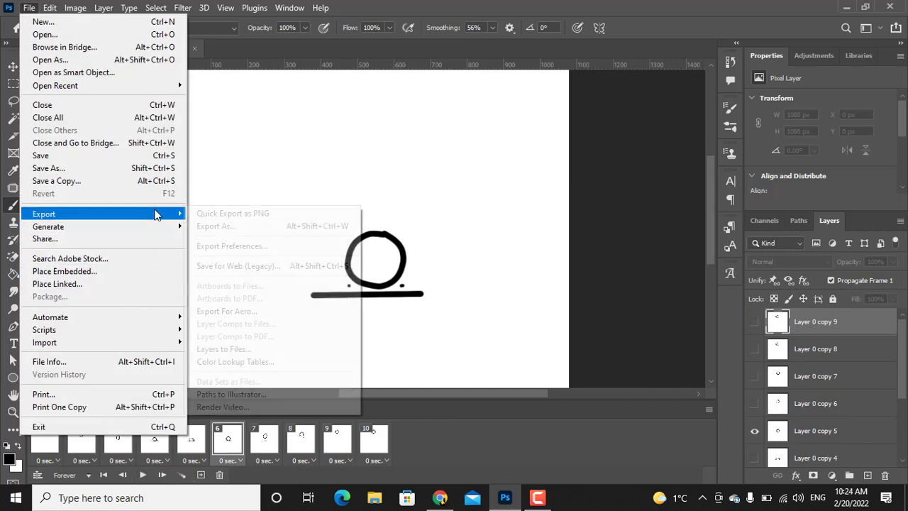
Open Save for Web (Legacy) with the GIF Restrictive preset and start saving the GIF.
{"action": "left_click", "coordinate": [227, 266]}
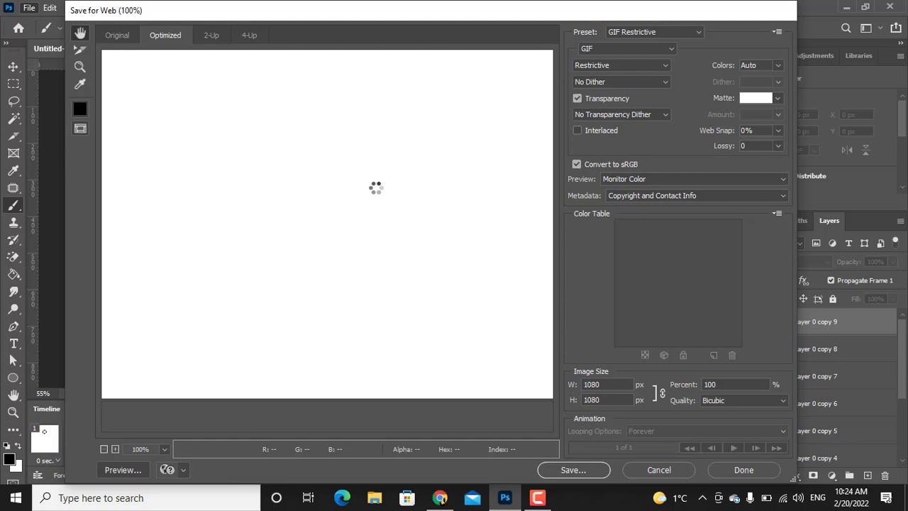
{"action": "left_click", "coordinate": [672, 33]}
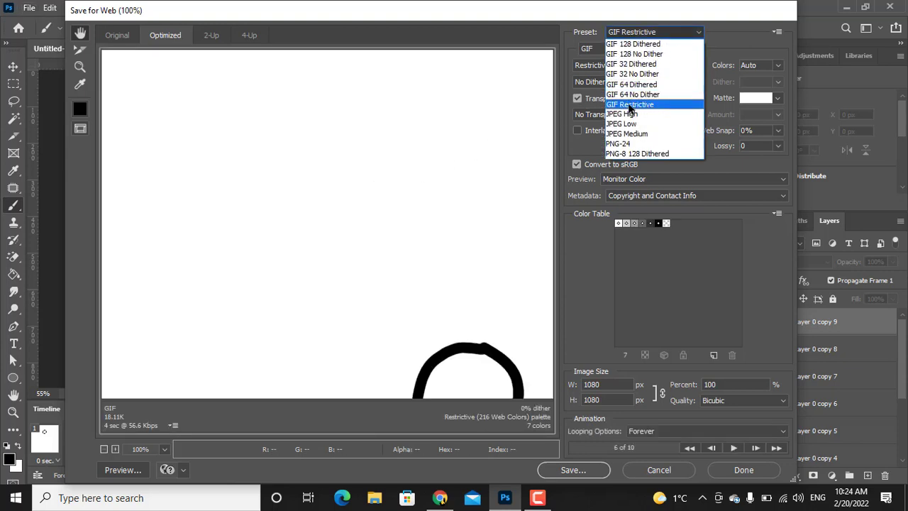
{"action": "left_click", "coordinate": [632, 106]}
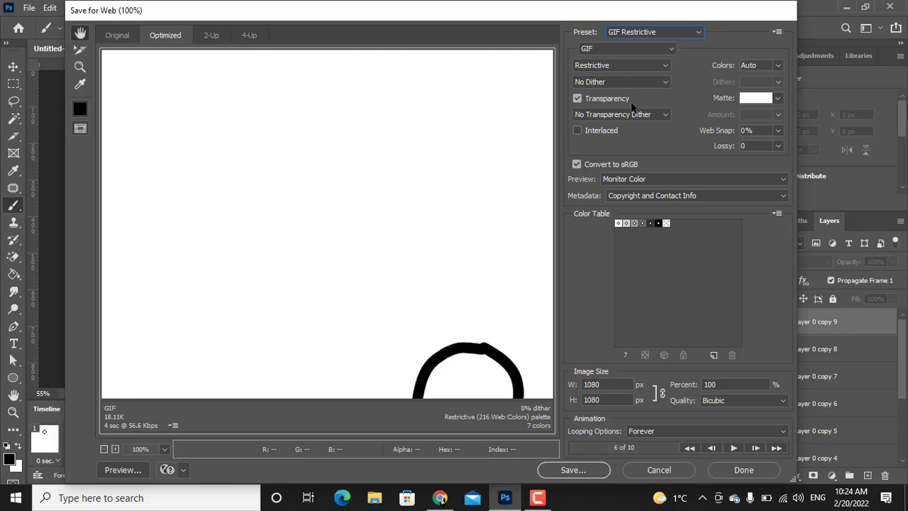
{"action": "left_click", "coordinate": [567, 468]}
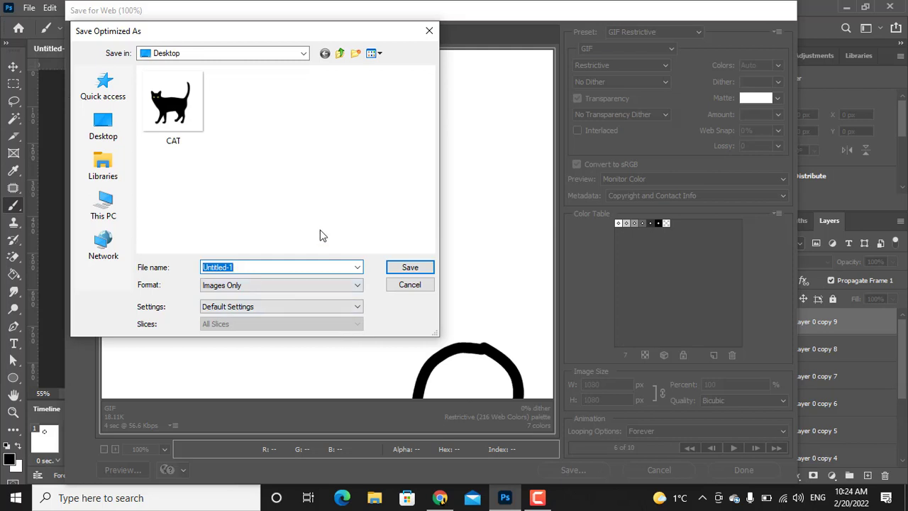
Save the optimized animated GIF to the Desktop under the name 'BAll'.
{"action": "type", "text": "BAll"}
{"action": "key", "text": "Return"}
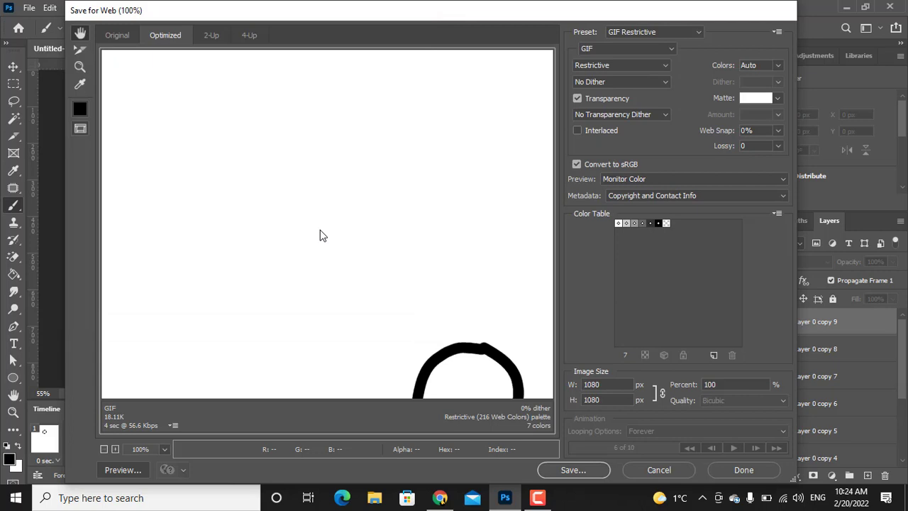